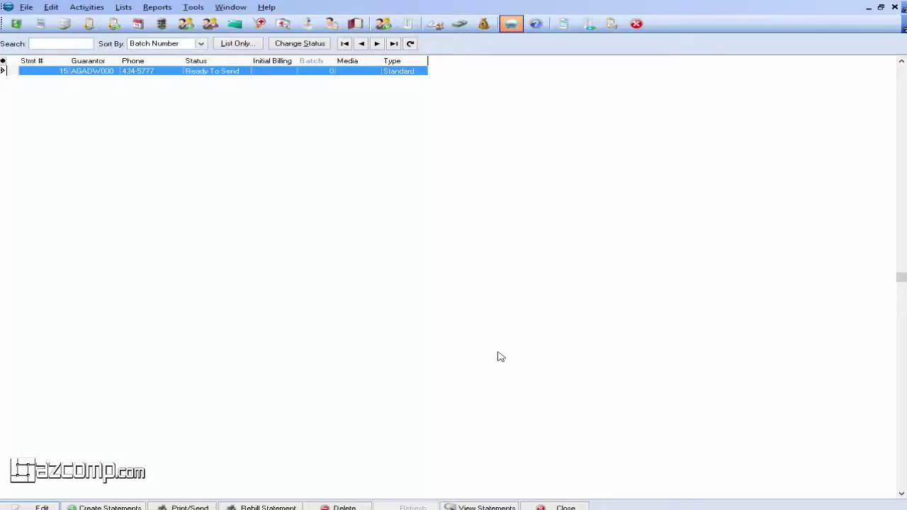
Step: Start paper statement printing using the Patient Statement (All Payments) report
left_click(65, 25)
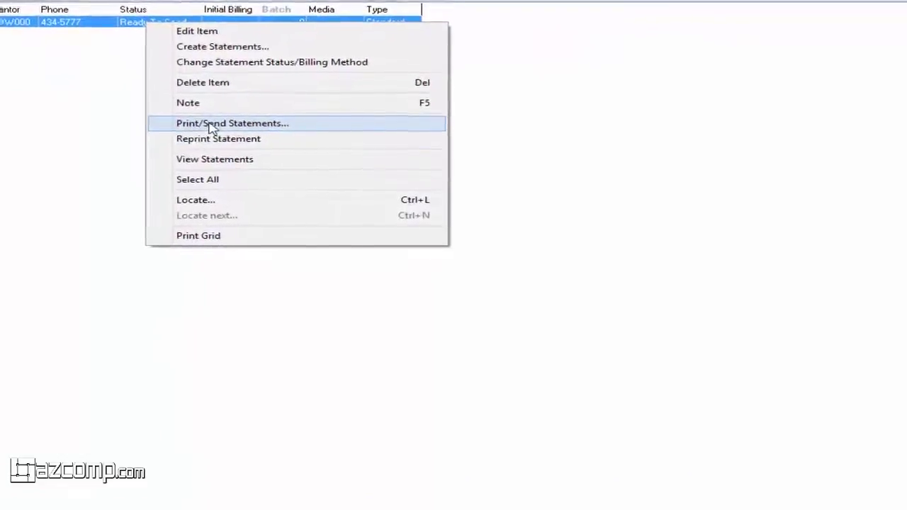
left_click(234, 135)
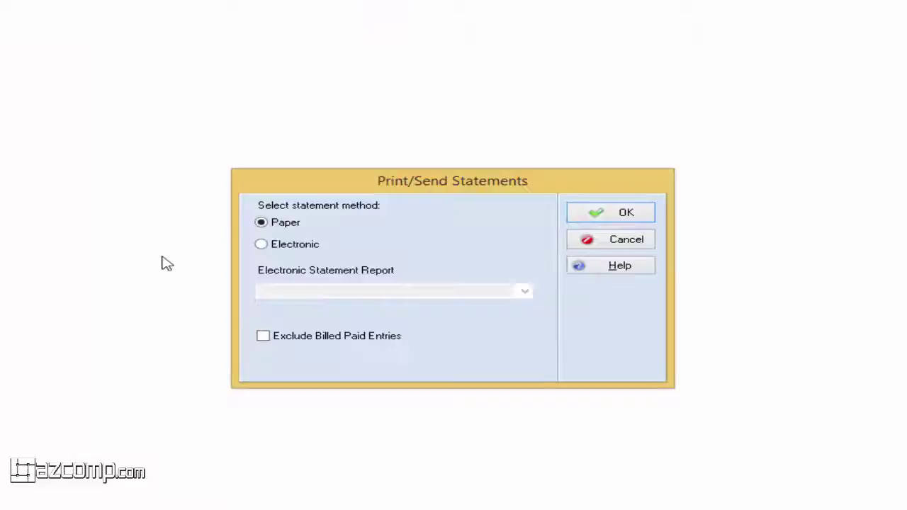
left_click(618, 219)
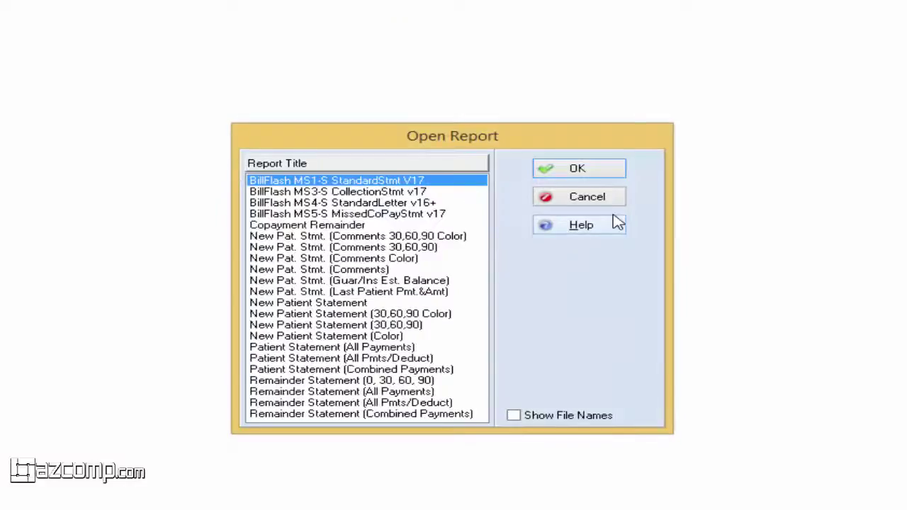
left_click(331, 346)
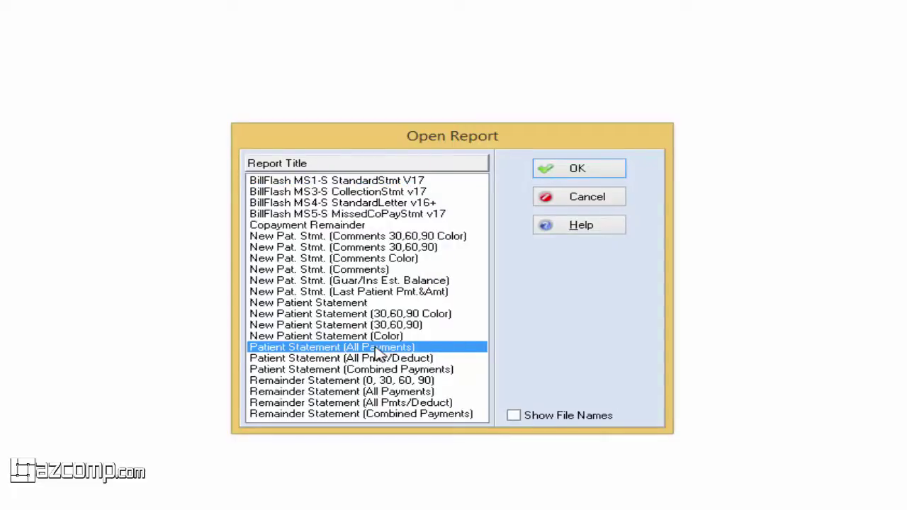
left_click(569, 173)
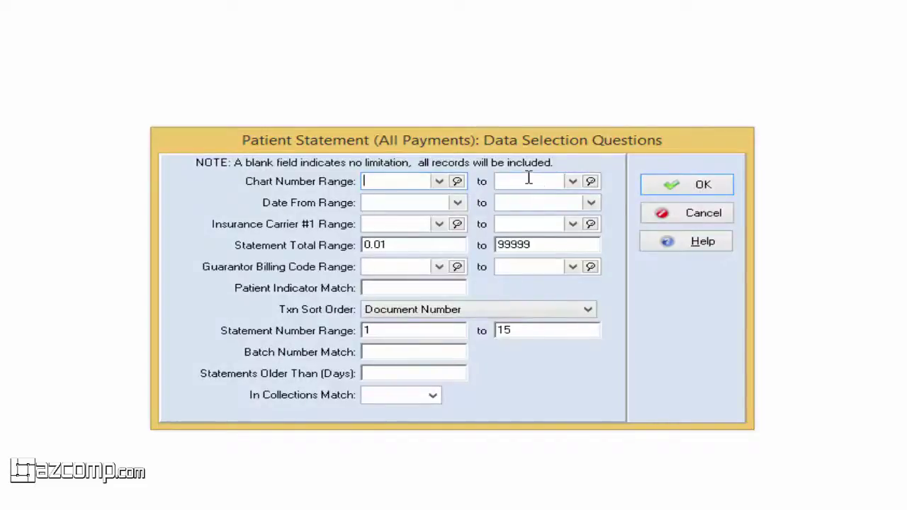
Step: Limit the chart number range to the single patient's chart number at both ends
type("AGa")
left_click(528, 181)
type("AGa")
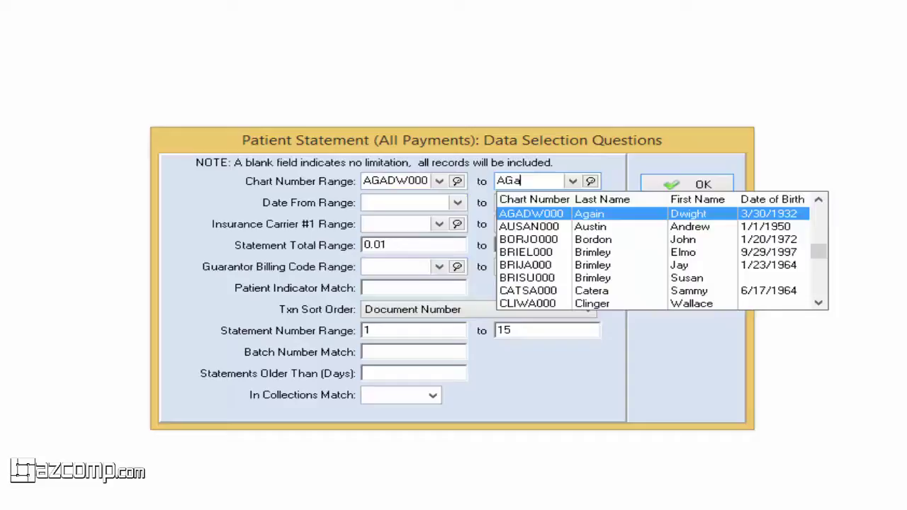
left_click(700, 186)
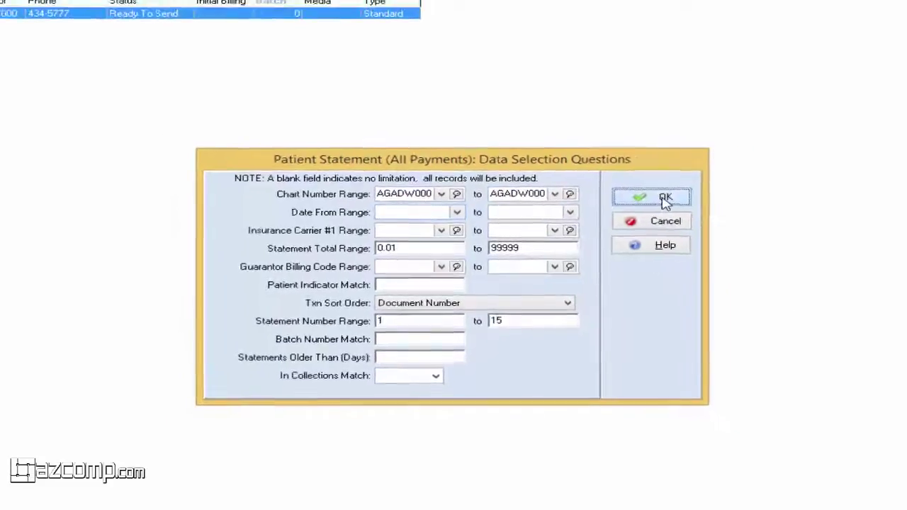
Step: Generate the patient's one-page All Payments statement preview dated 09/07/2016
left_click(667, 199)
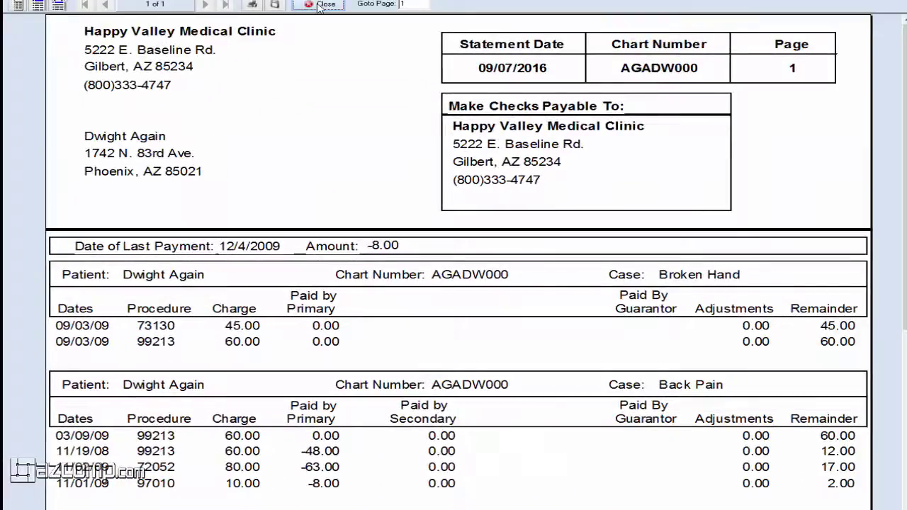
Step: Close the preview and open Patient Statement (All Payments) from Statement Management in the report designer
left_click(321, 5)
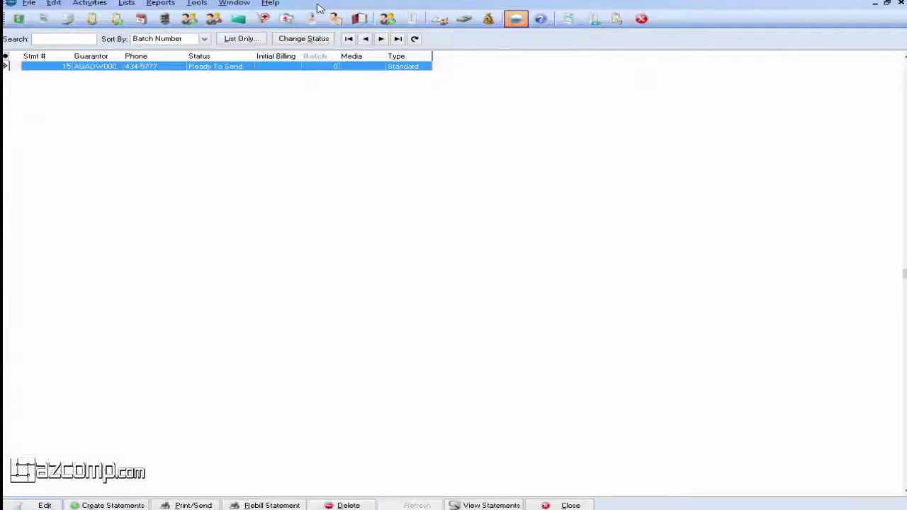
left_click(164, 5)
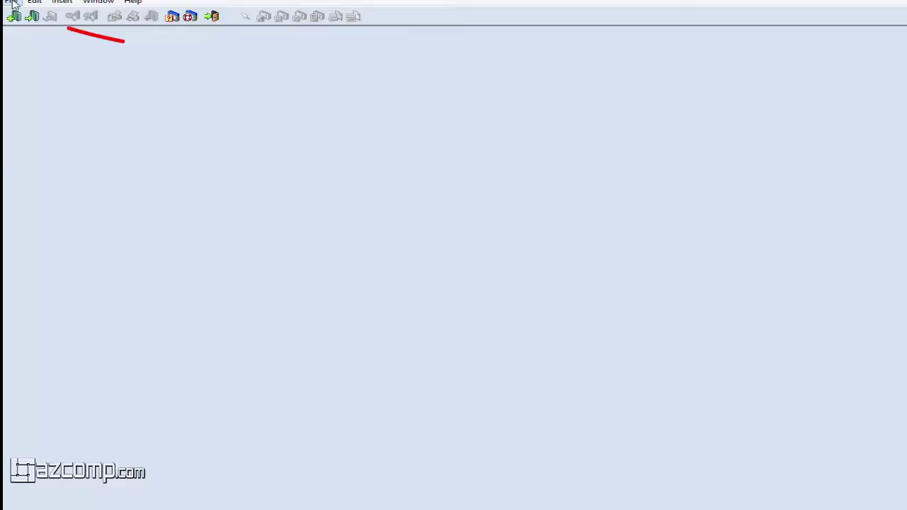
left_click(12, 2)
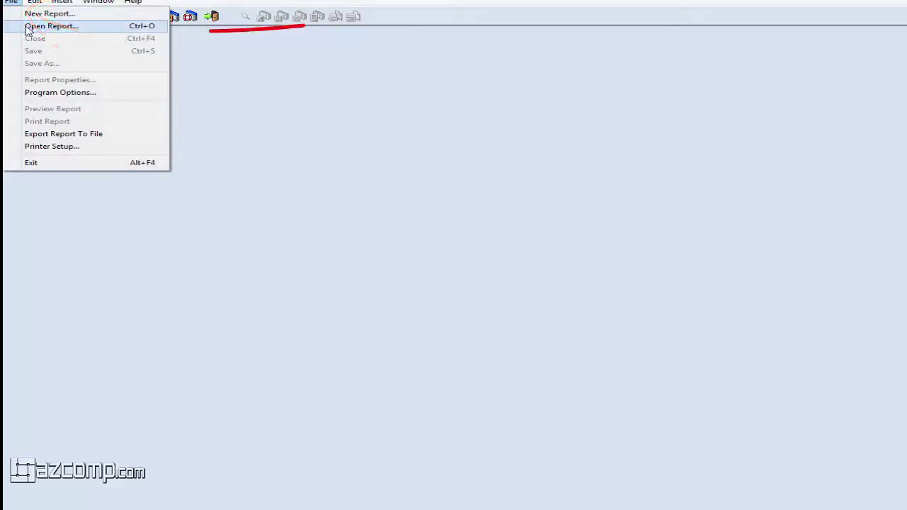
left_click(28, 27)
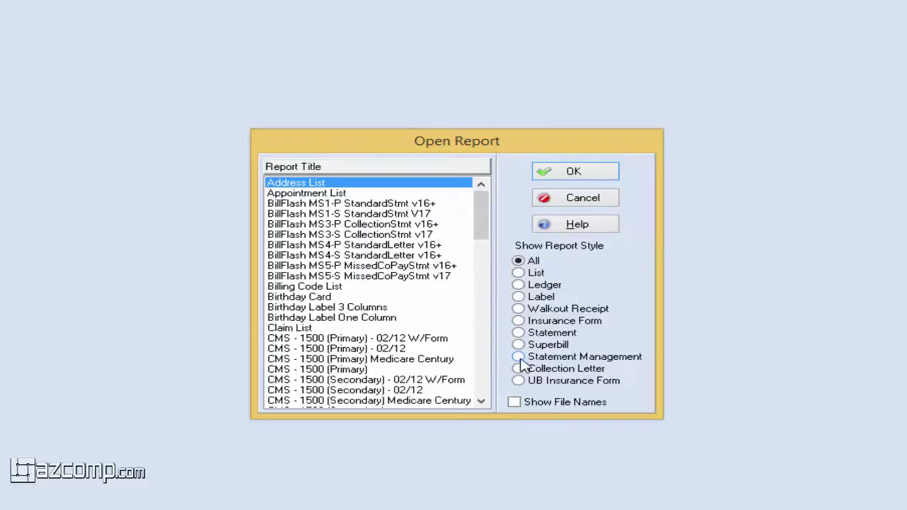
left_click(519, 356)
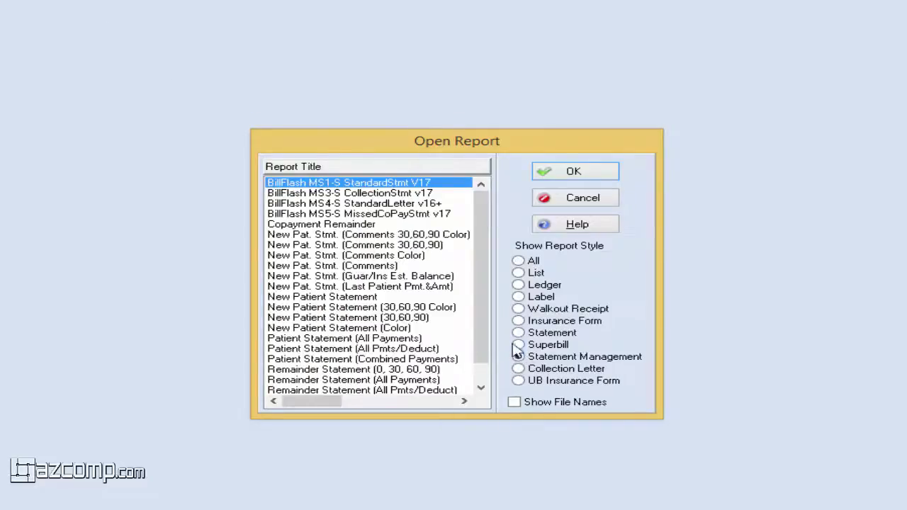
scroll(479, 338, "down", 1)
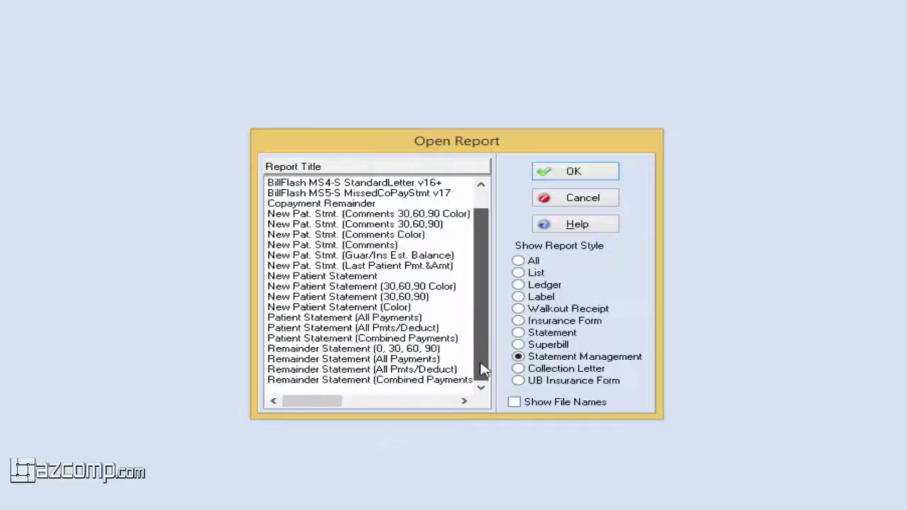
left_click(385, 319)
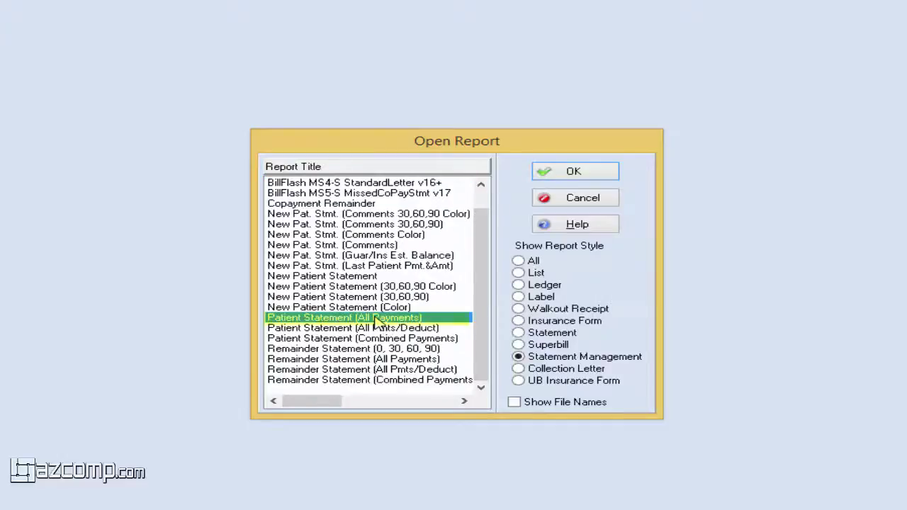
left_click(578, 173)
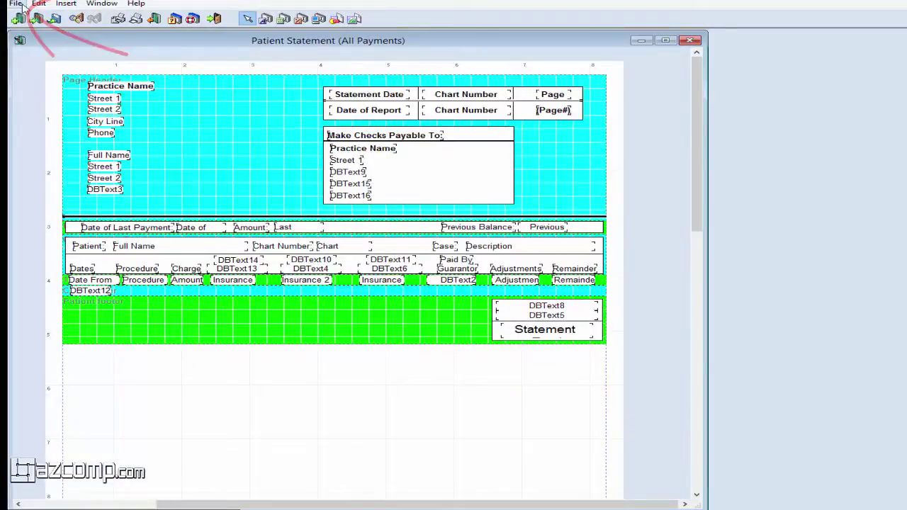
Step: In Report Properties data filters, change Sort By from Document Number to Date of Service (Date From)
left_click(22, 4)
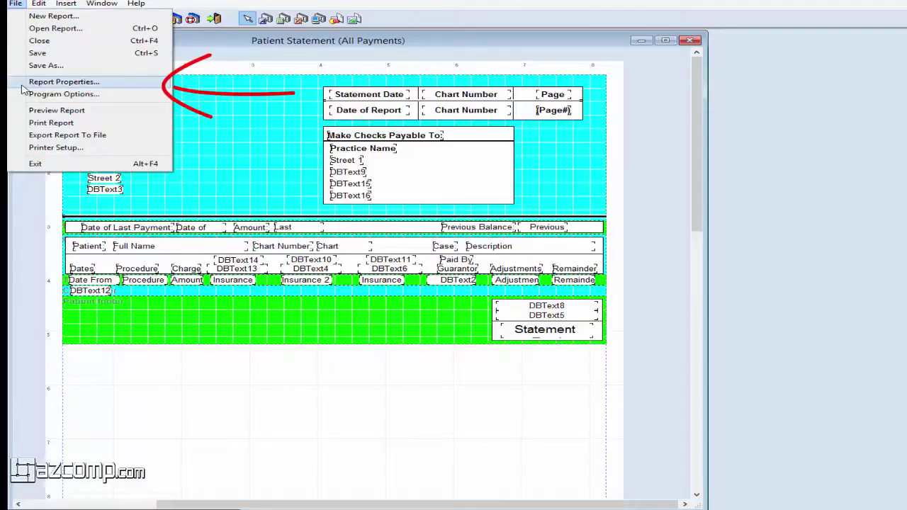
left_click(44, 84)
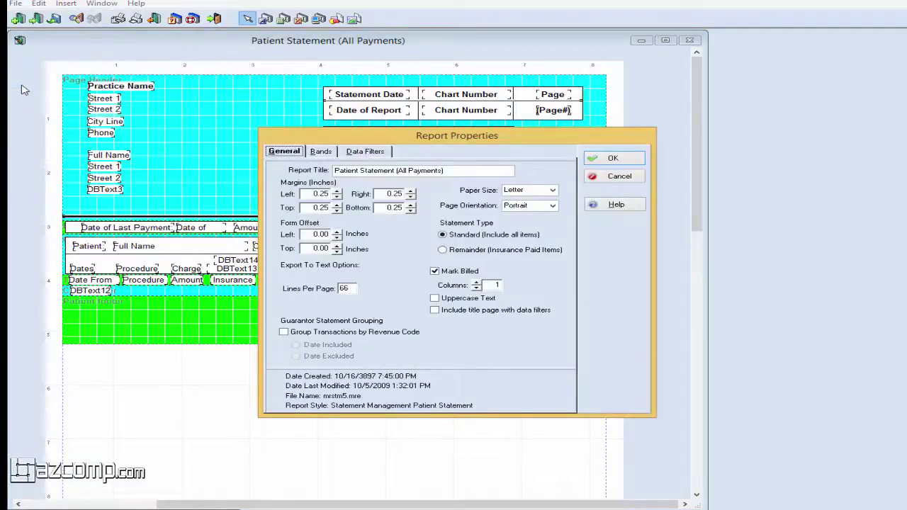
left_click(381, 153)
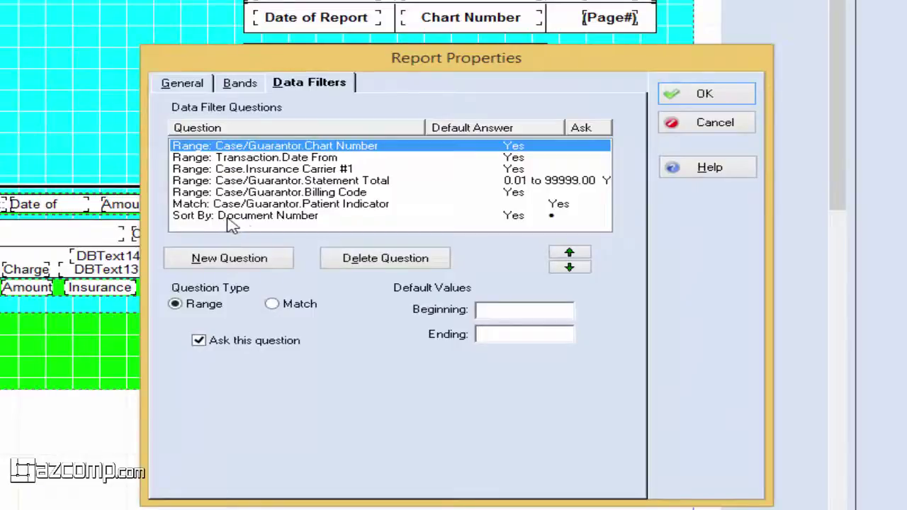
left_click(237, 217)
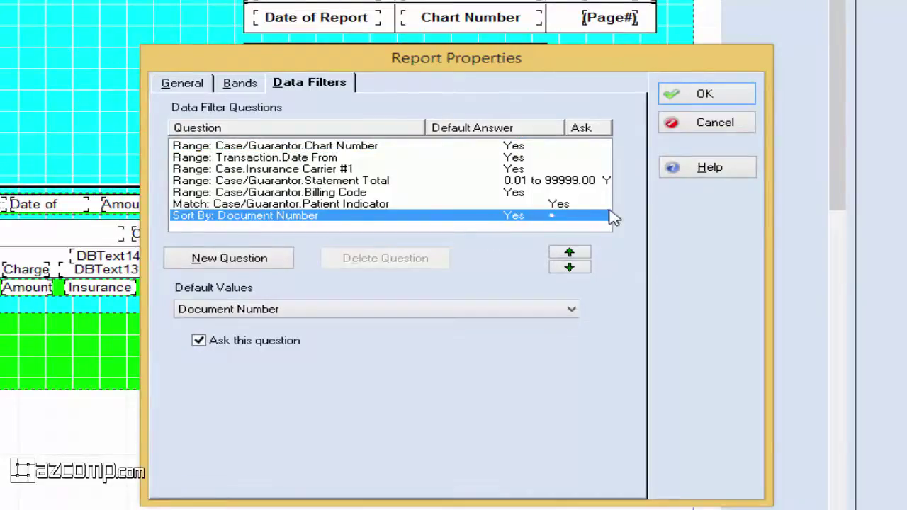
left_click(572, 313)
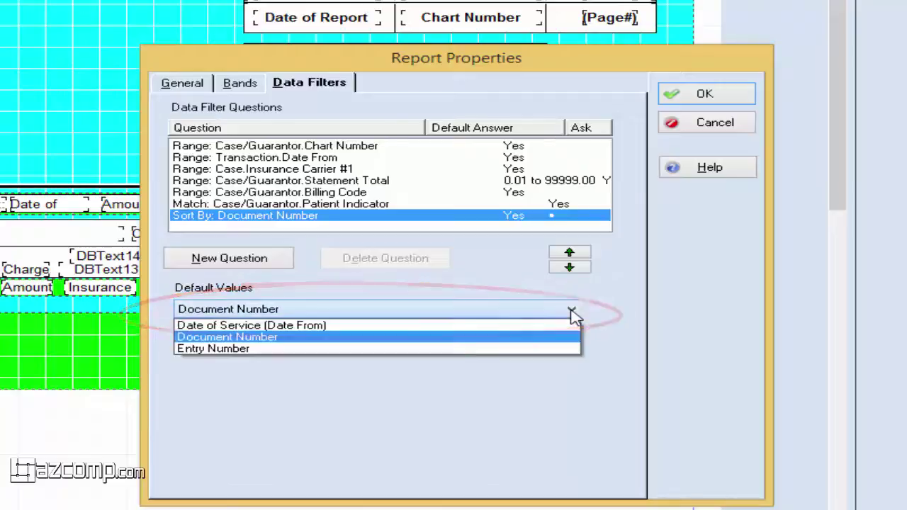
left_click(531, 328)
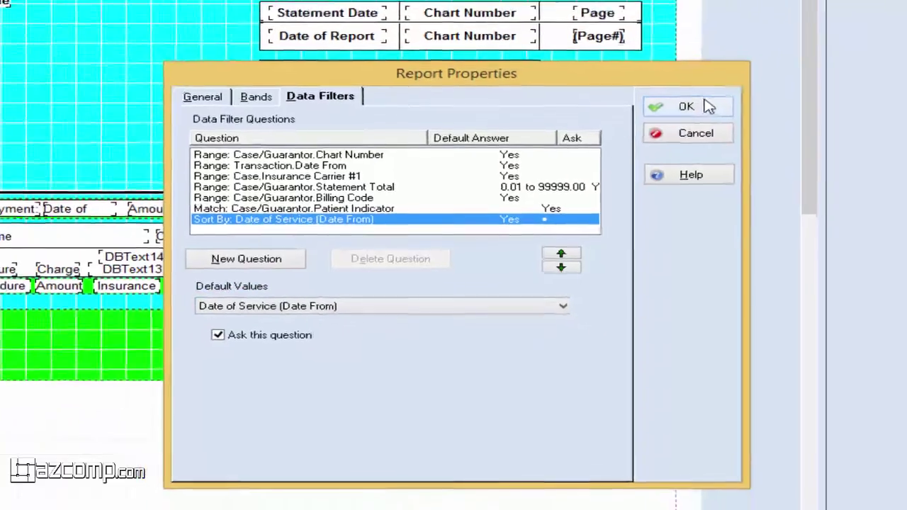
left_click(708, 107)
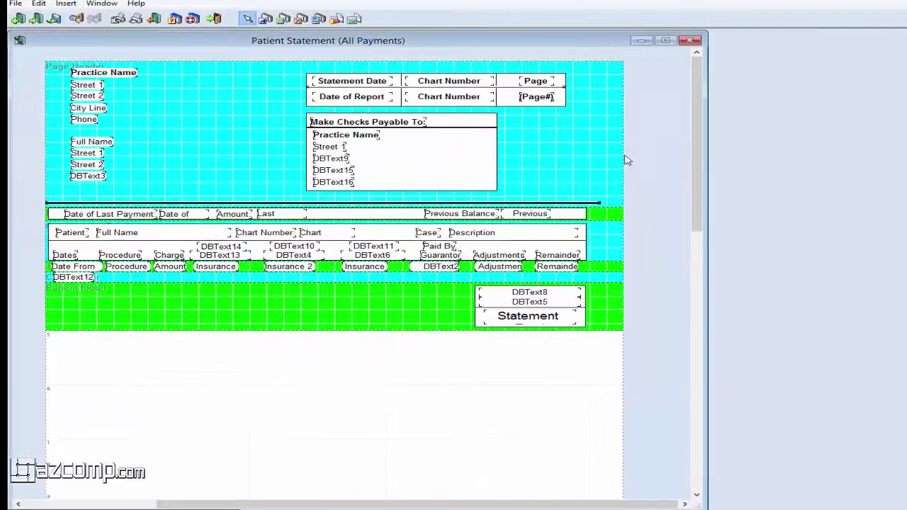
Step: Save the edited report as a copy titled 'Patient Statement Edited'
left_click(15, 3)
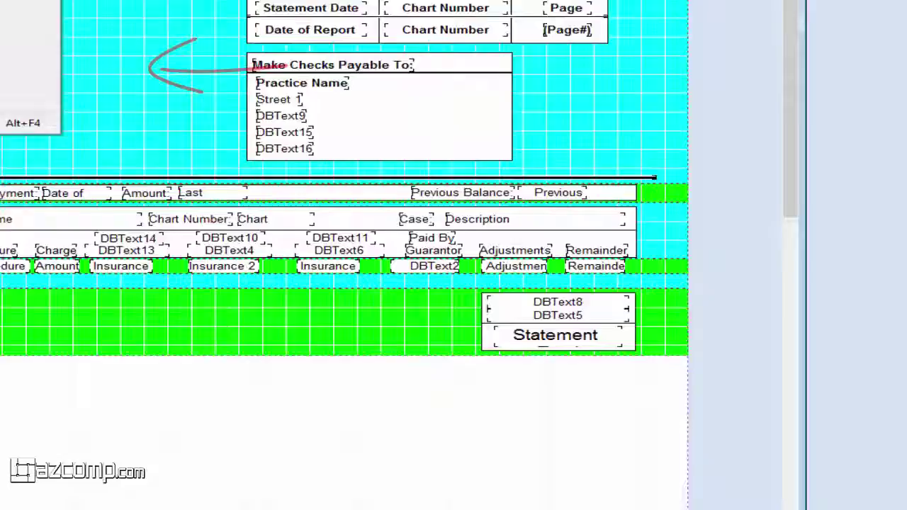
left_click(45, 65)
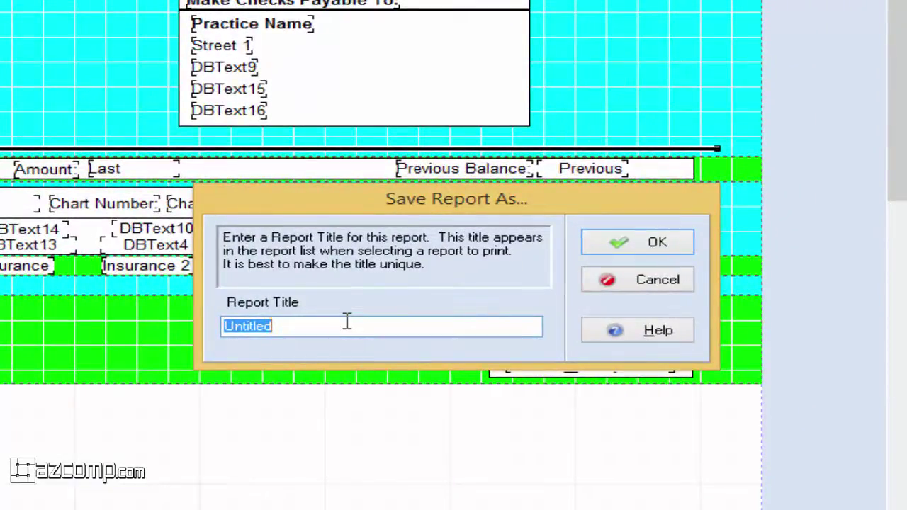
key("BackSpace")
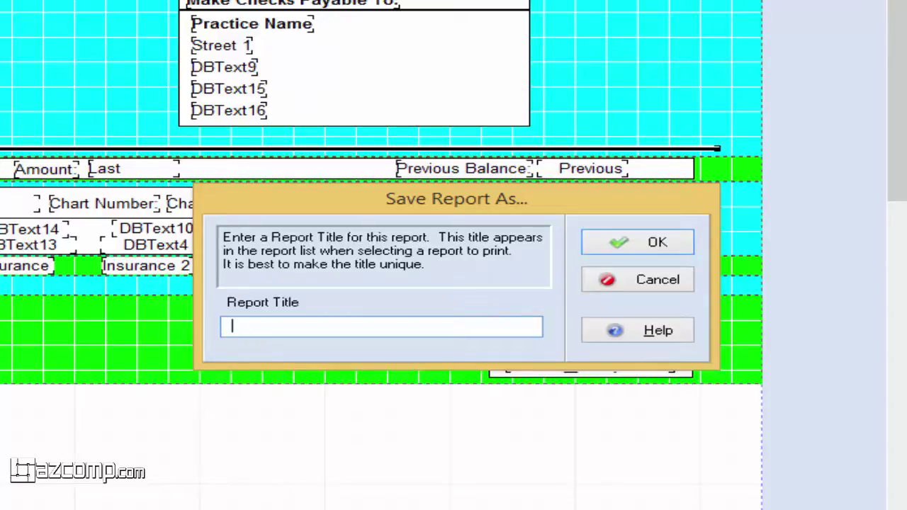
type("Patient Statement Edited")
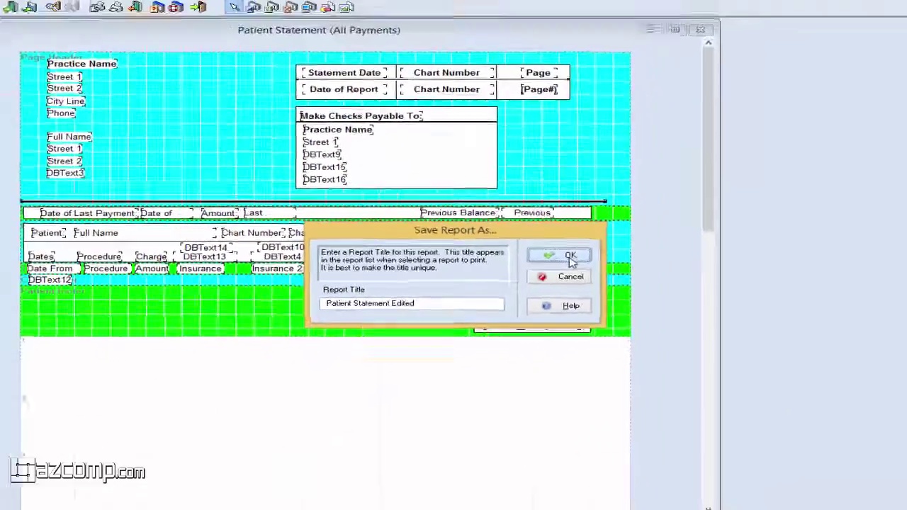
left_click(570, 256)
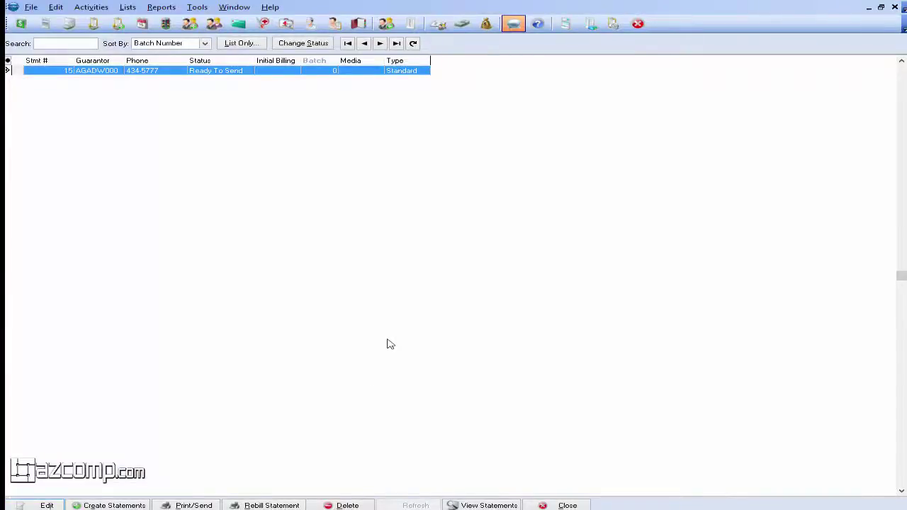
Step: Print paper statements with Patient Statement Edited, limited to the patient's chart number
left_click(193, 505)
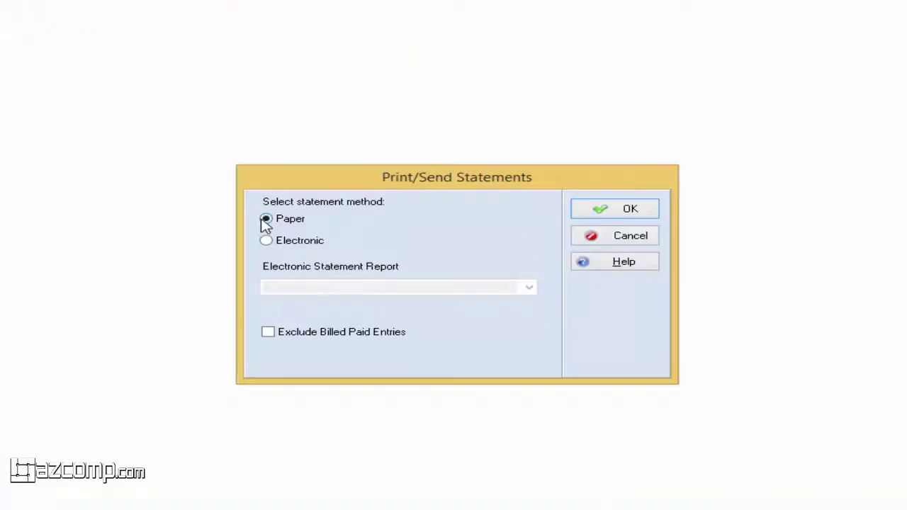
left_click(610, 217)
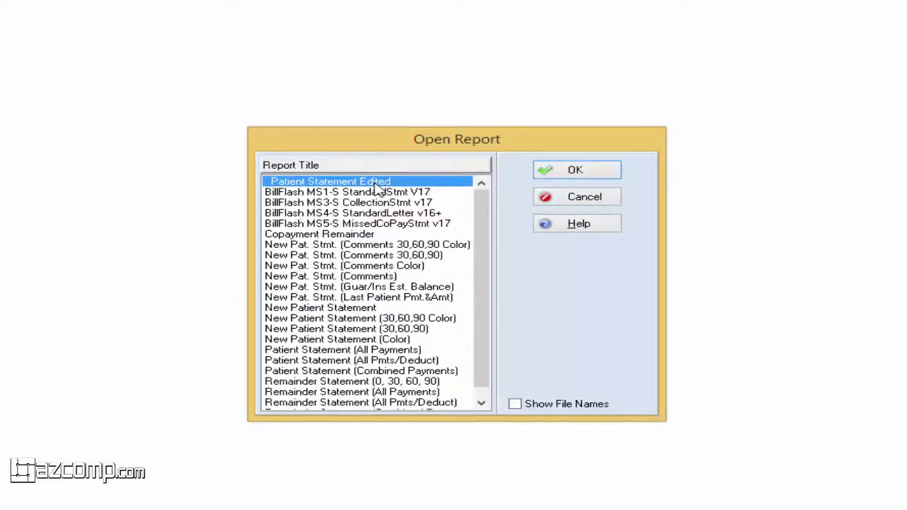
left_click(575, 172)
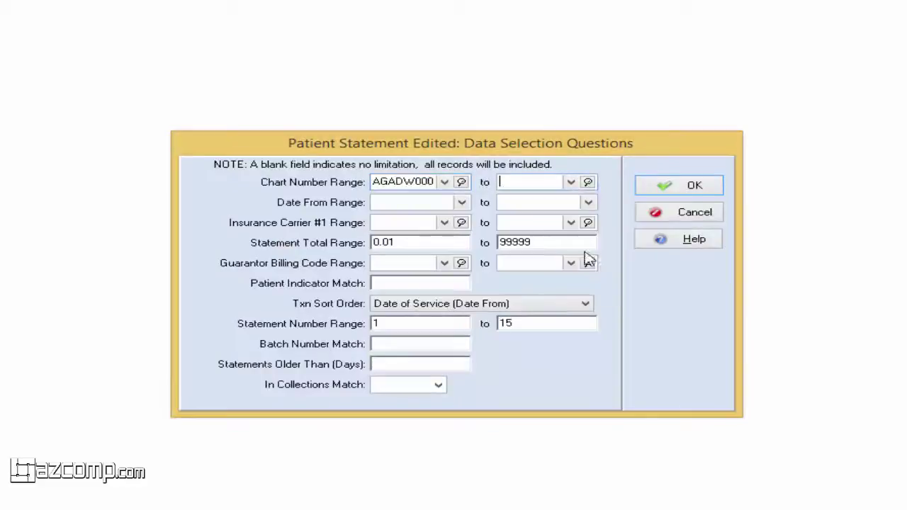
type("aga")
key("Tab")
left_click(679, 185)
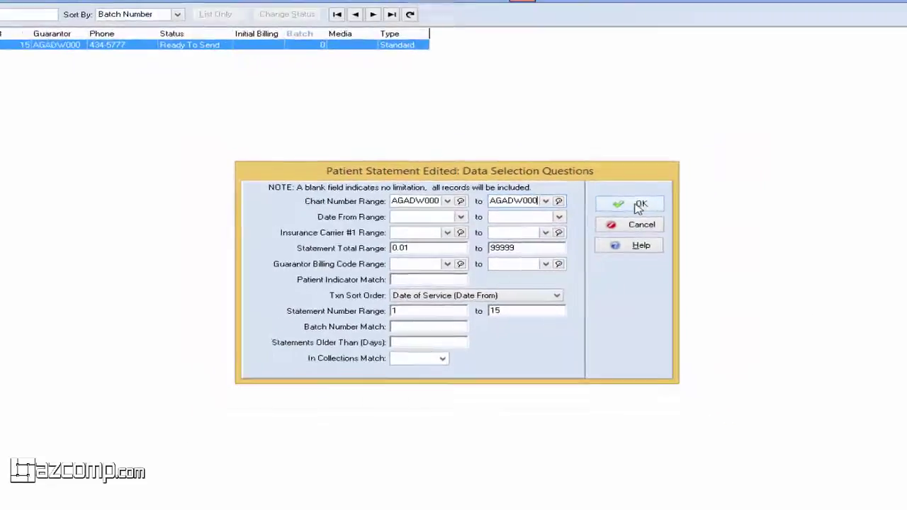